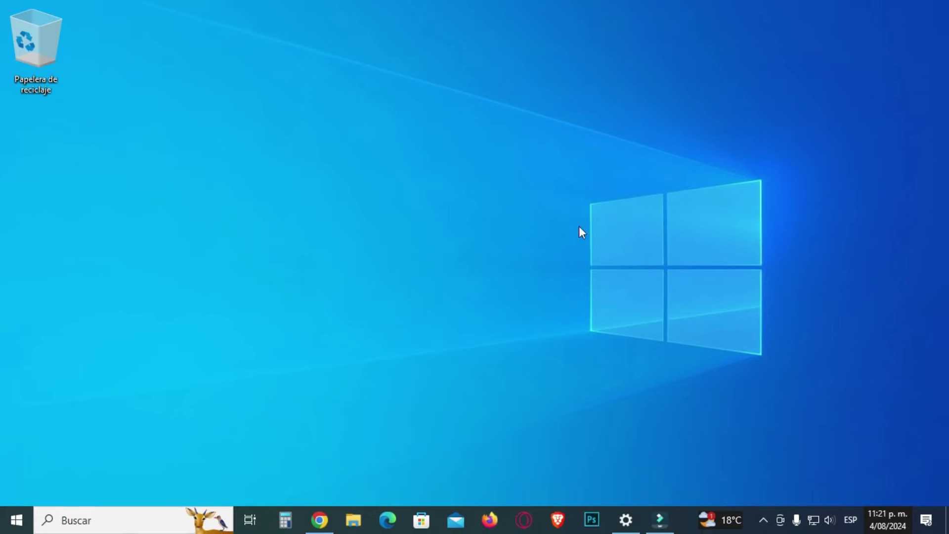
- Search Windows for "msconfig" and open Configuración del sistema
left_click(104, 526)
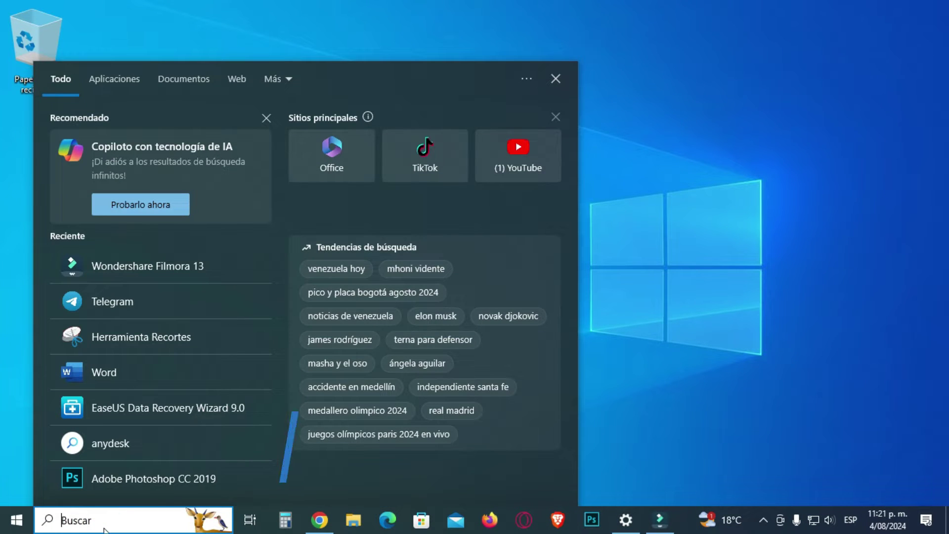
type("msconfig")
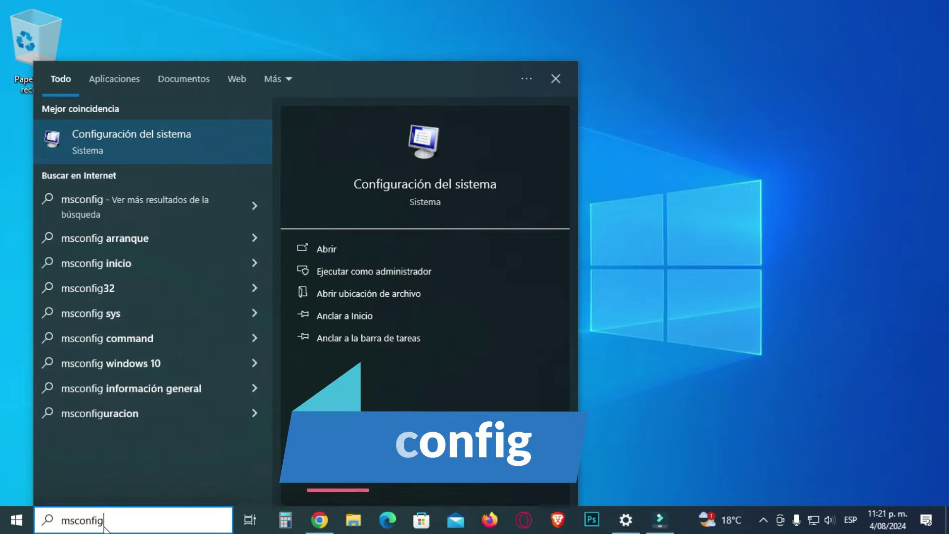
left_click(163, 143)
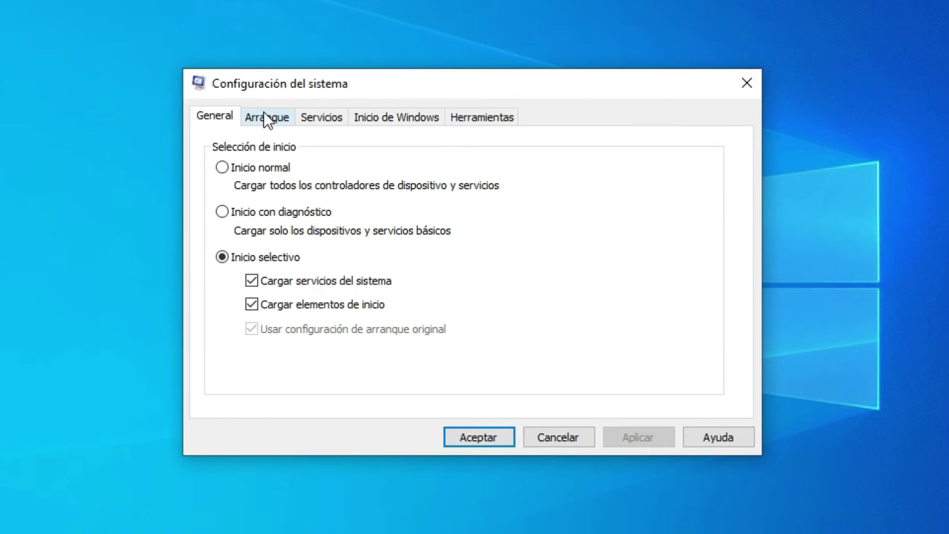
- Look at the Arranque settings, open the Administrador de tareas from Inicio de Windows, and close it again
left_click(266, 120)
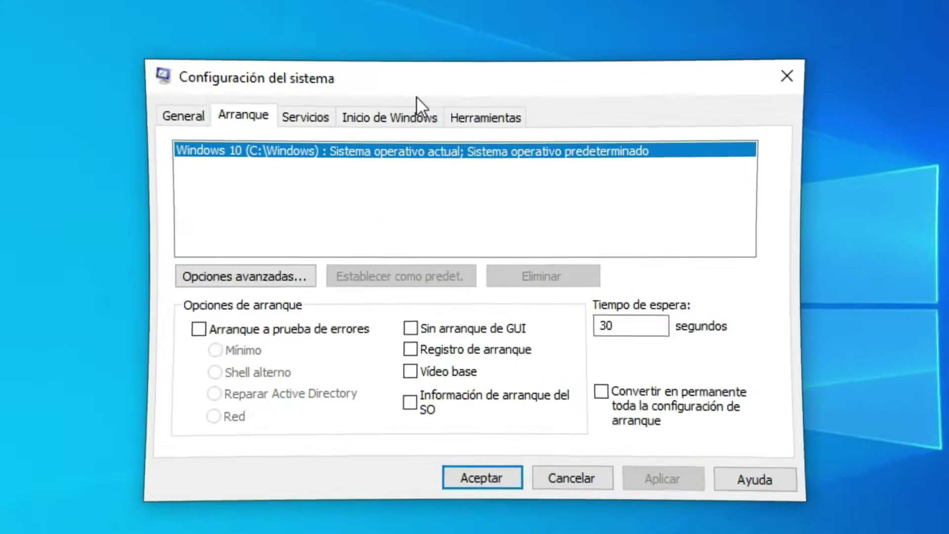
left_click(405, 120)
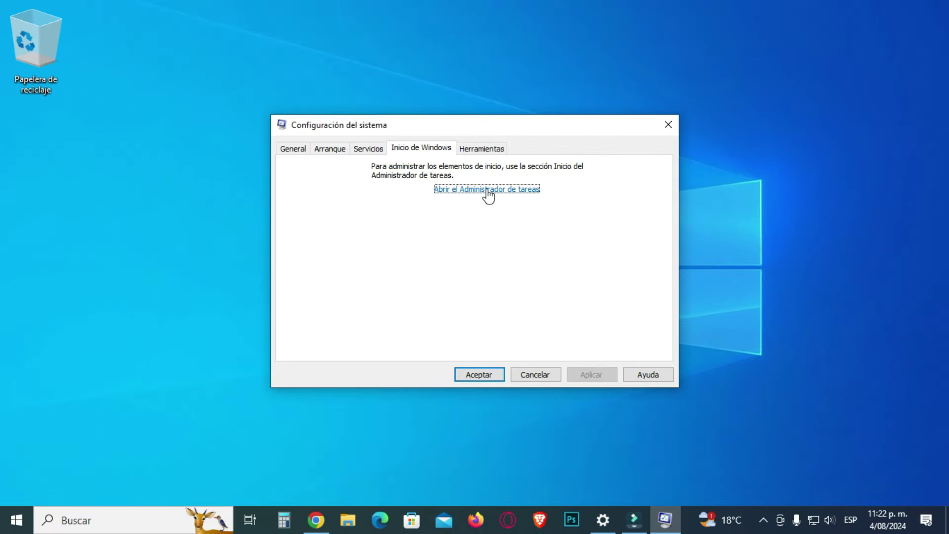
left_click(488, 193)
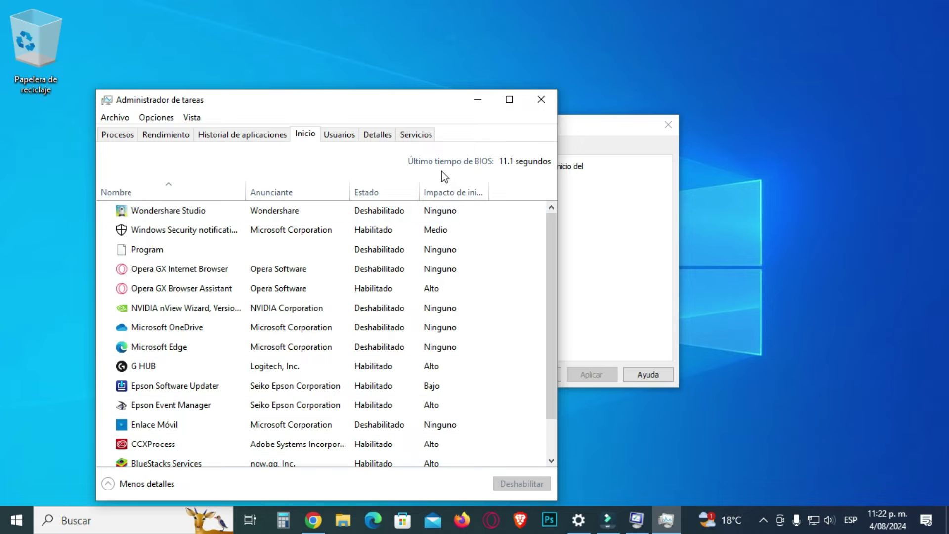
left_click(543, 98)
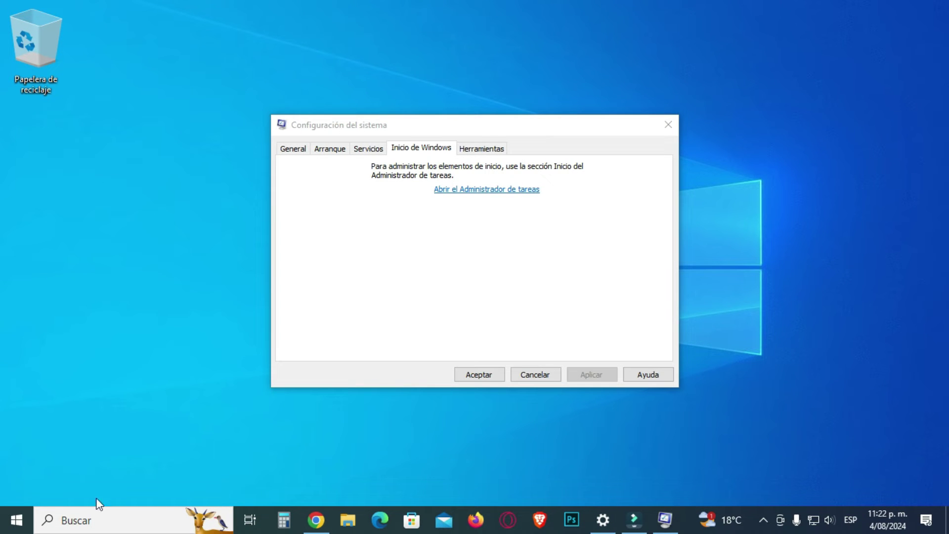
- Search Windows for "administr", open the Administrador de tareas and move its window toward the upper middle of the desktop
left_click(102, 521)
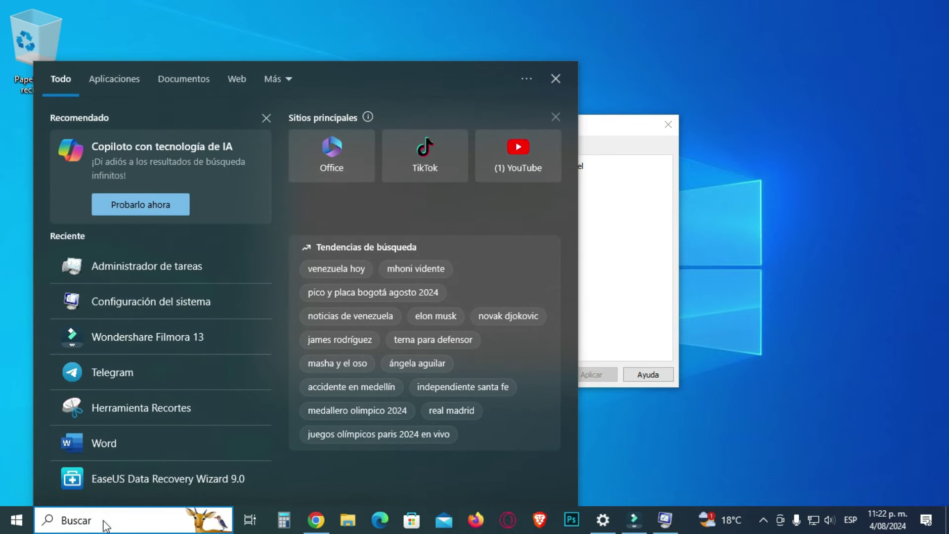
type("admini")
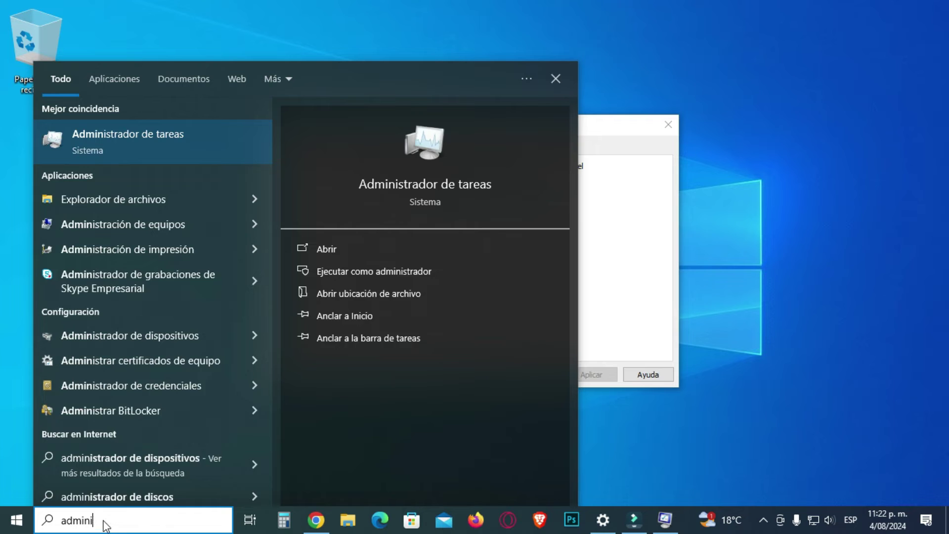
type("str")
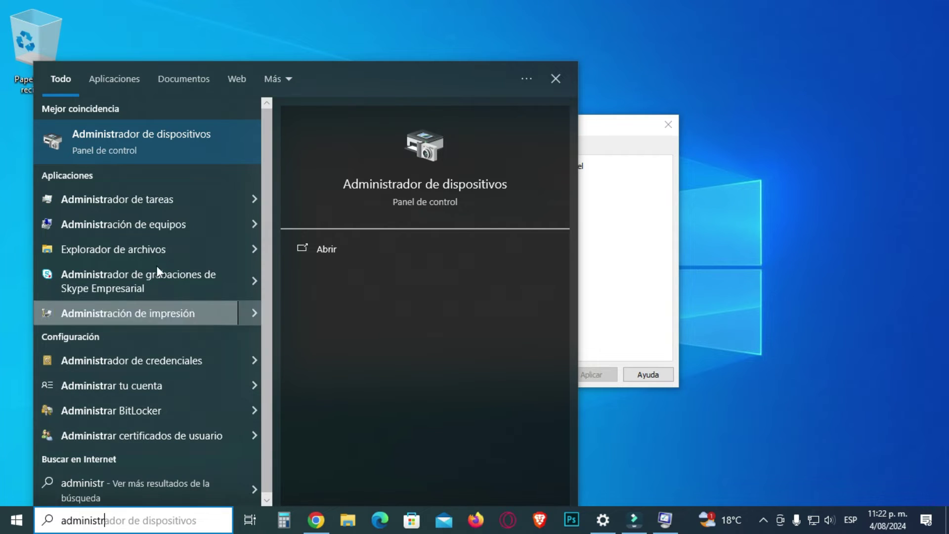
left_click(168, 200)
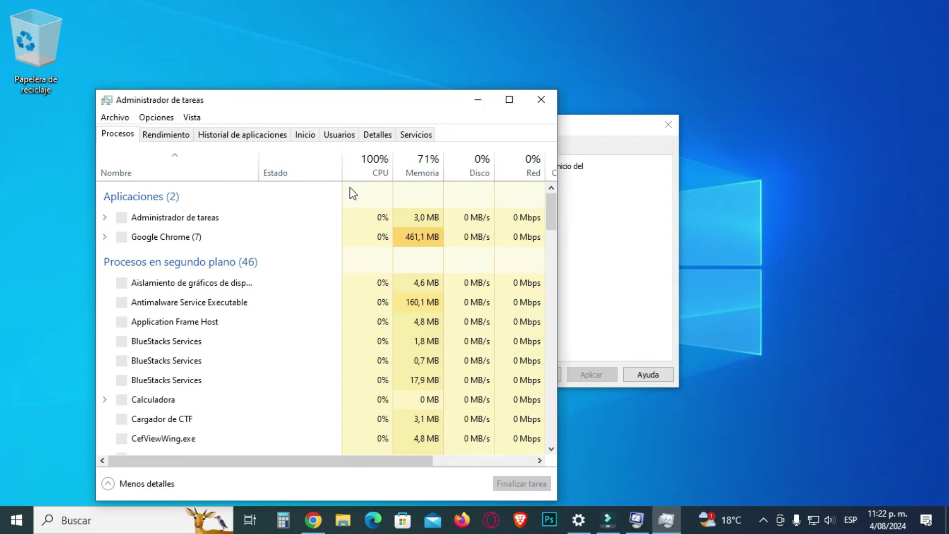
left_click_drag(330, 101, 467, 32)
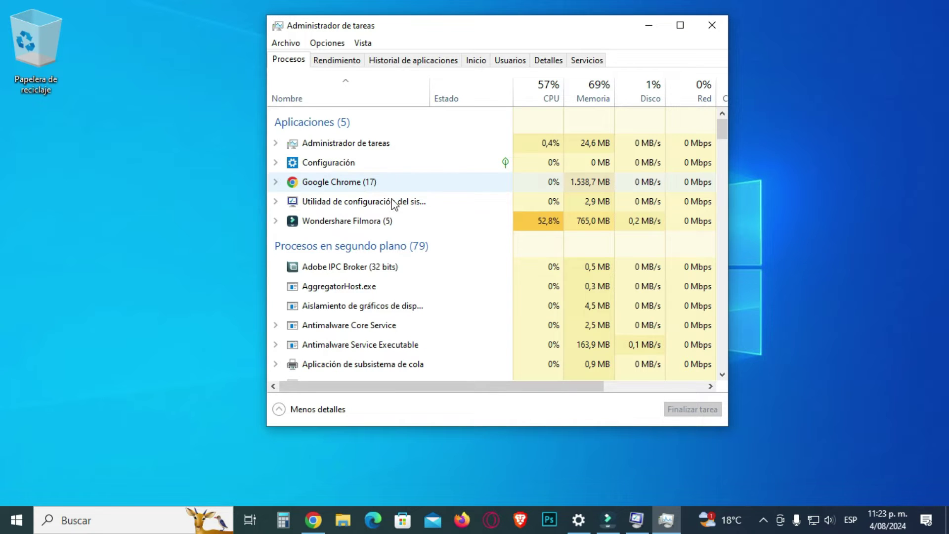
- End a BlueStacks Services task and the Calculadora task among the background processes
scroll(390, 287, "down", 2)
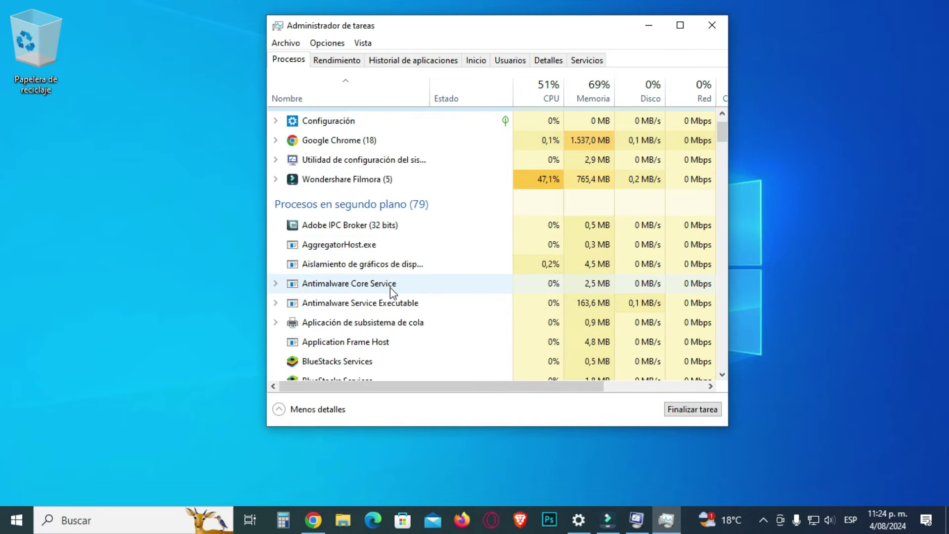
left_click(349, 301)
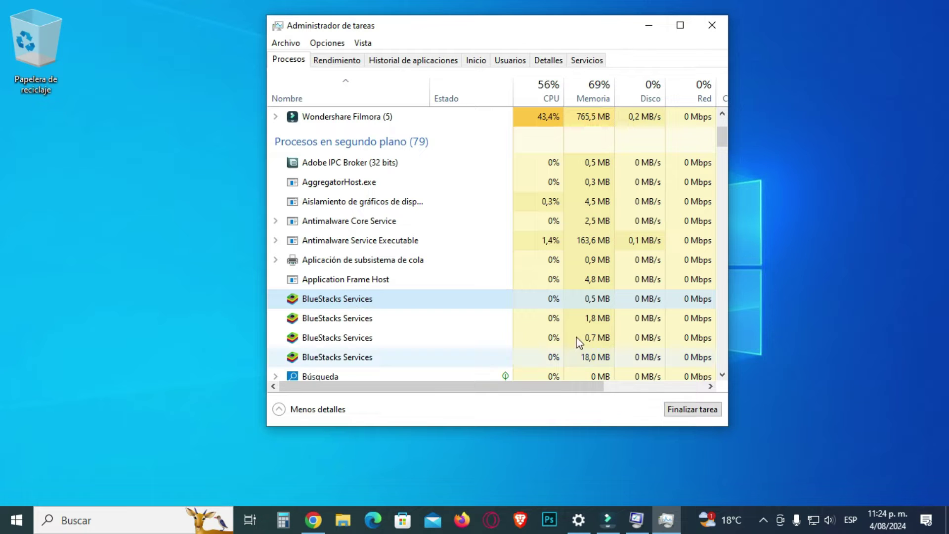
left_click(693, 409)
left_click(351, 299)
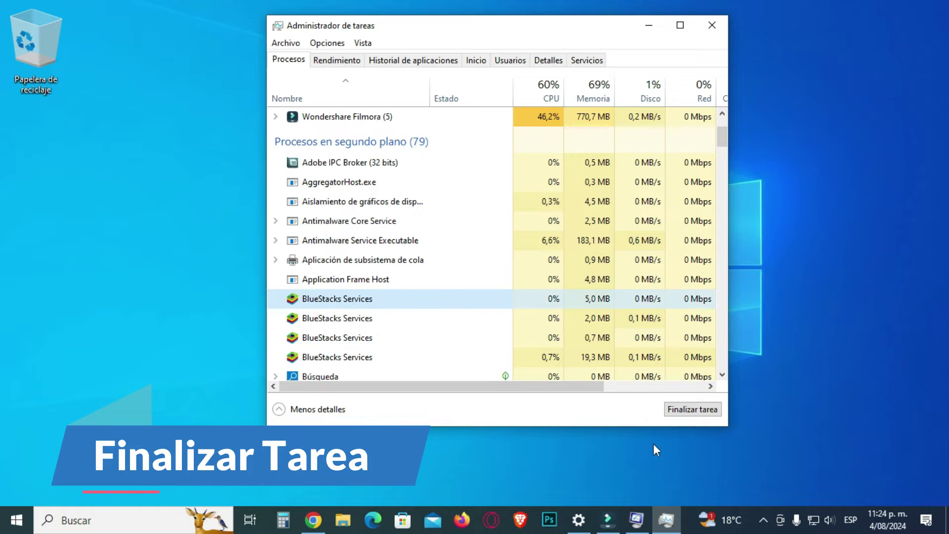
left_click(686, 409)
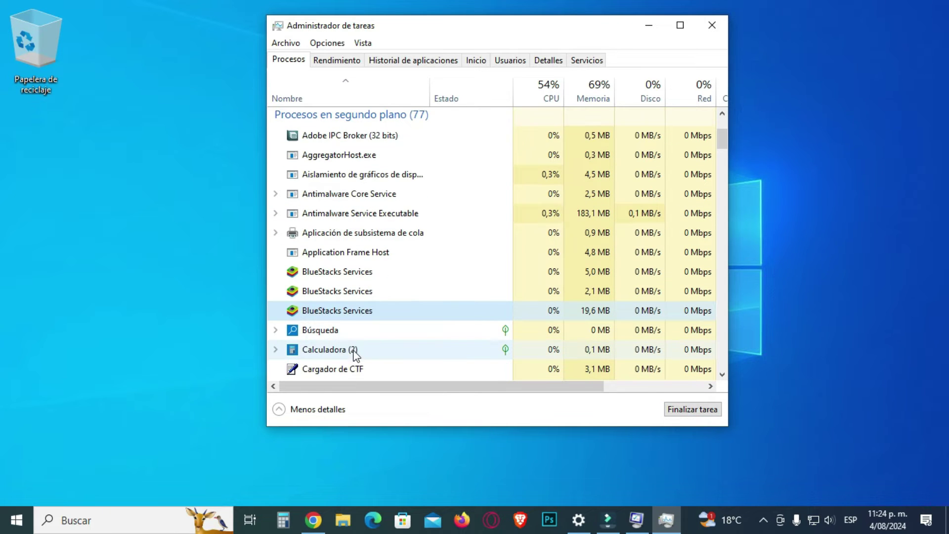
left_click(352, 350)
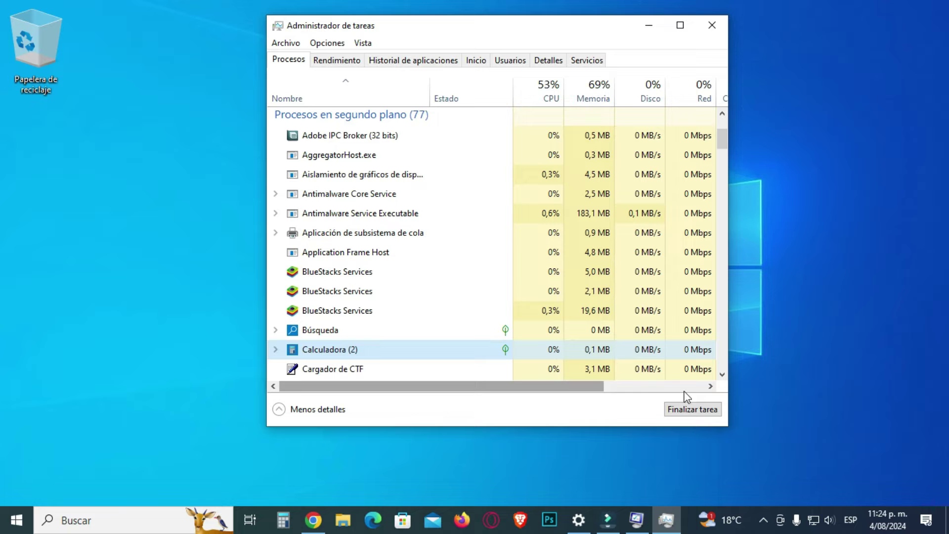
left_click(687, 412)
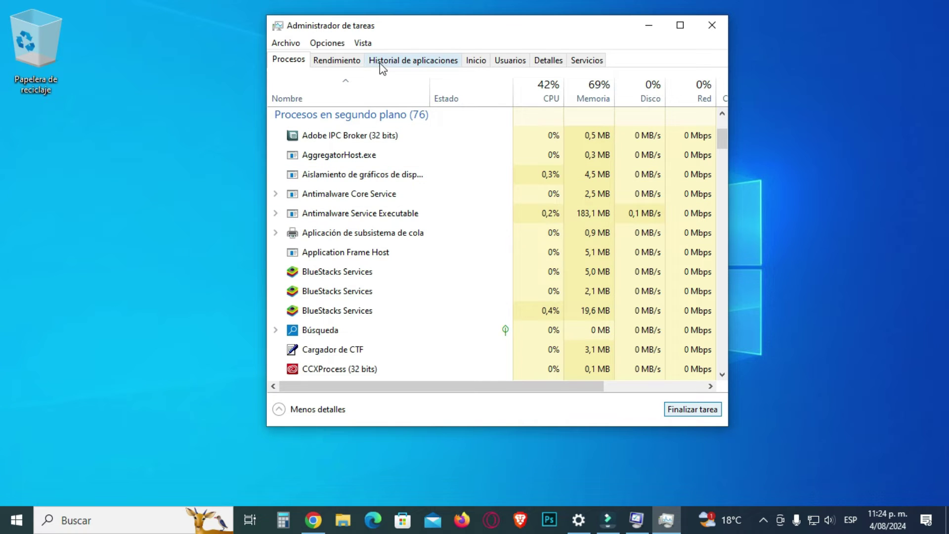
- Examine the CPU performance graph and compare it with the list of running processes
left_click(347, 62)
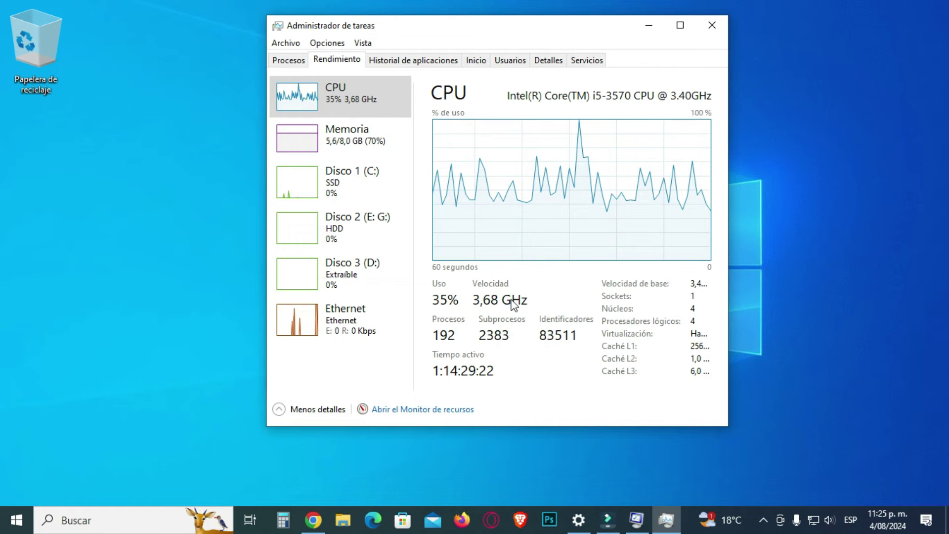
left_click(292, 61)
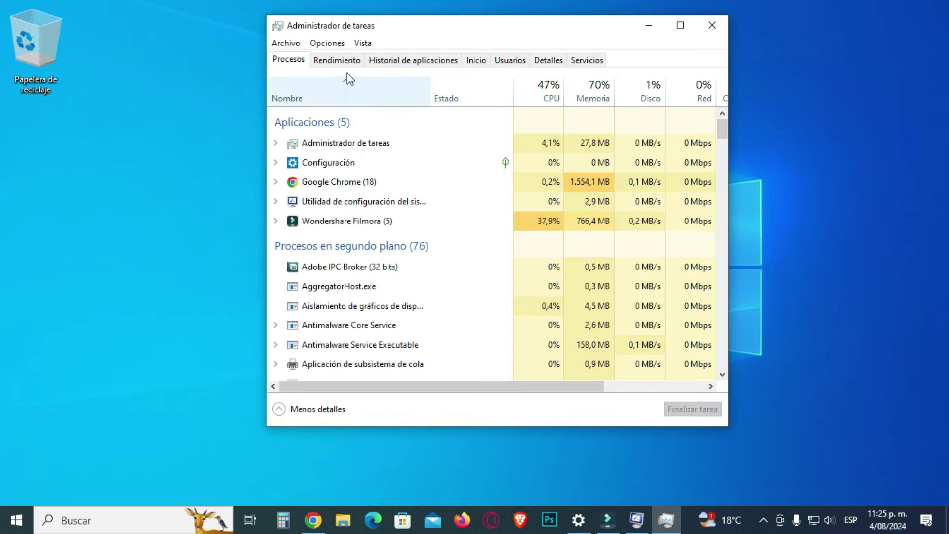
left_click(346, 60)
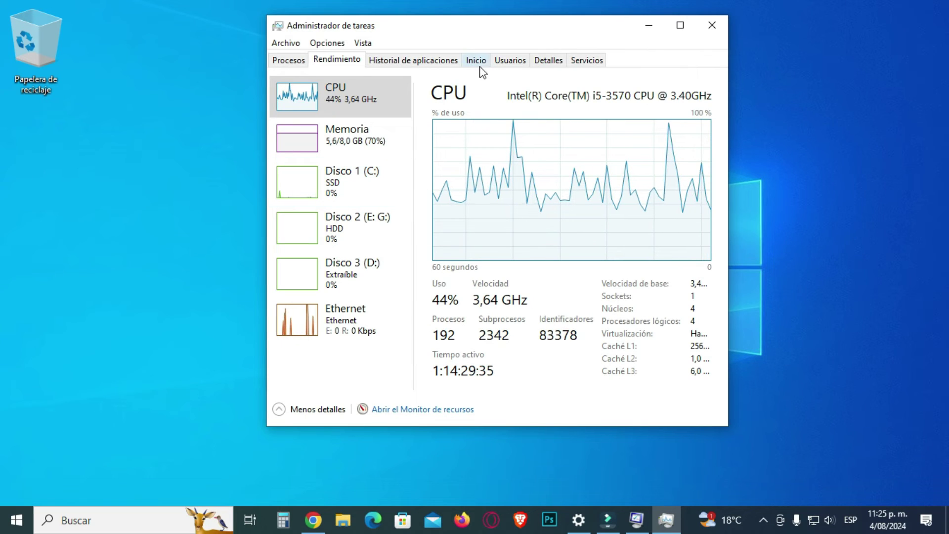
- Disable BlueStacks Services and CCXProcess in the list of startup programs
left_click(478, 61)
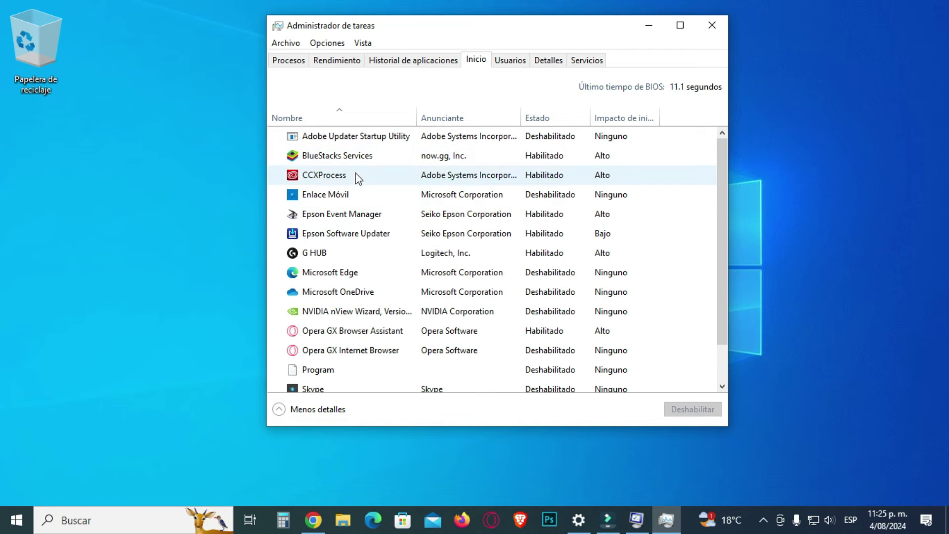
scroll(381, 340, "down", 1)
scroll(383, 335, "up", 1)
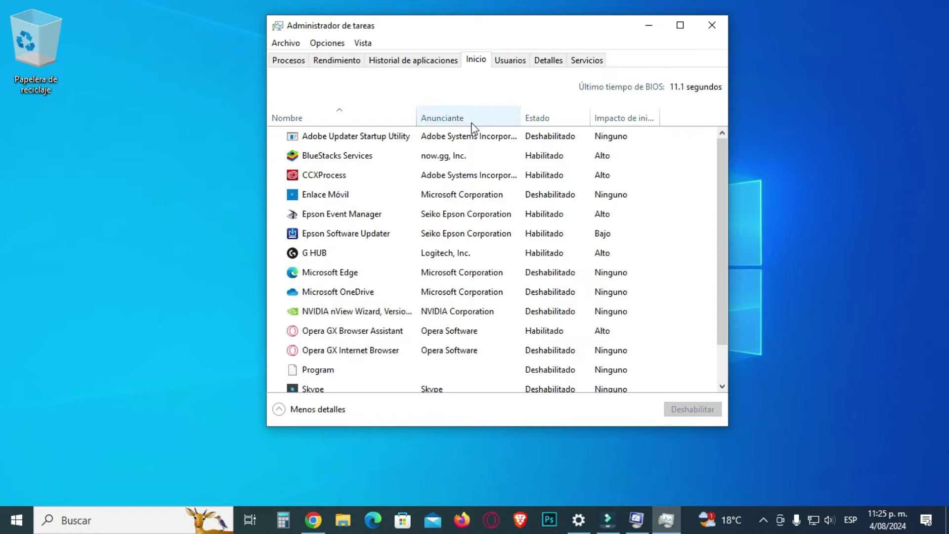
left_click(353, 157)
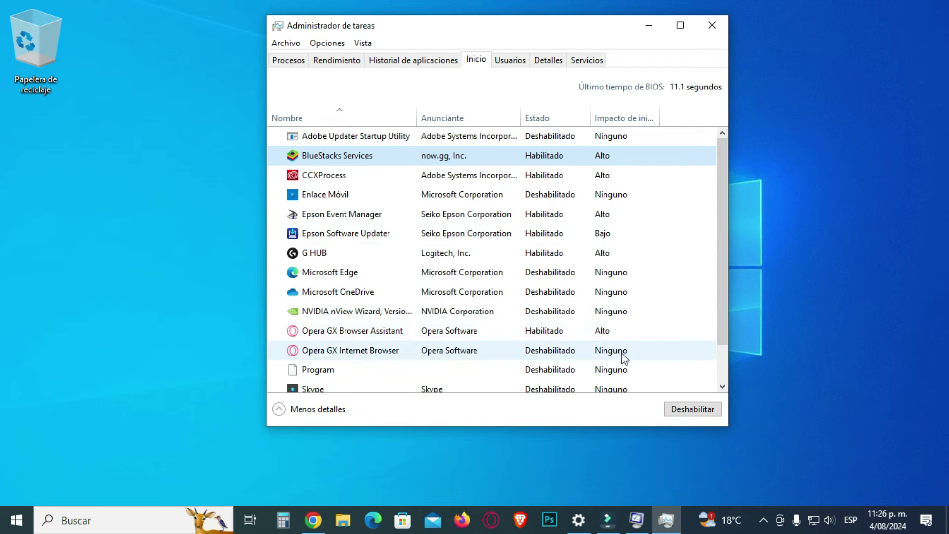
left_click(691, 410)
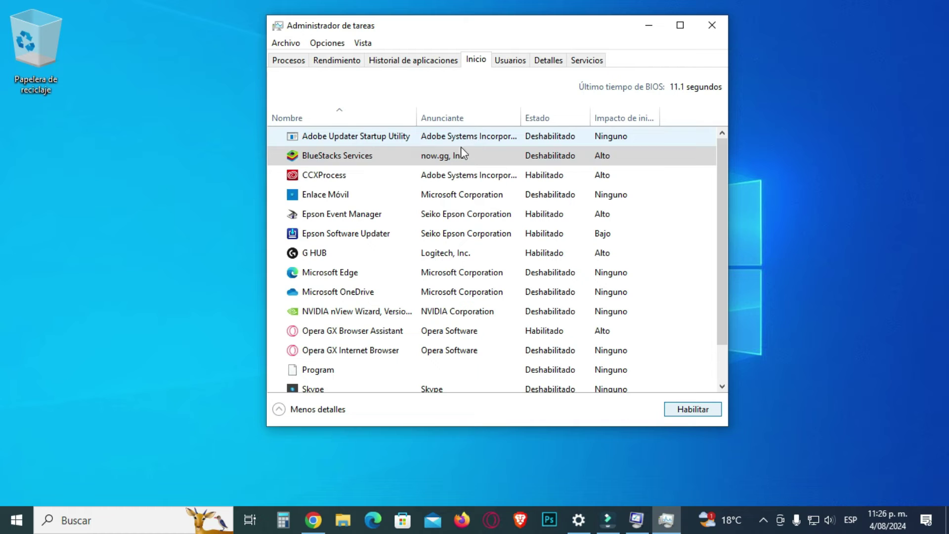
left_click(556, 178)
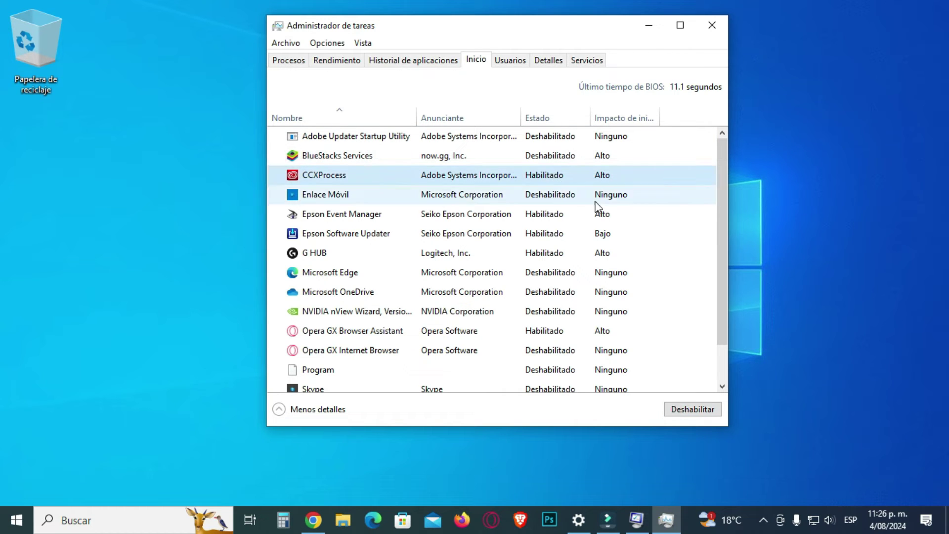
left_click(693, 410)
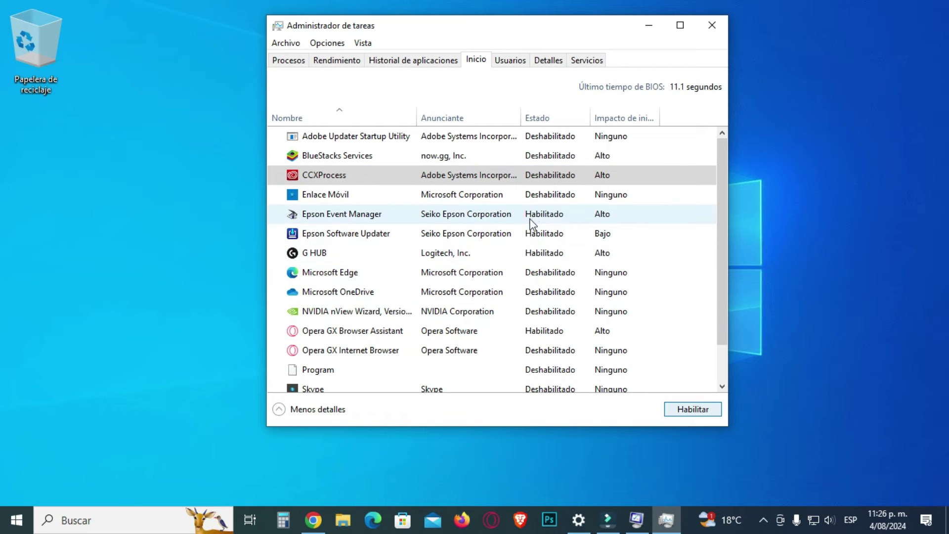
- Disable the startup entries Epson Event Manager, Epson Software Updater and G HUB
left_click(533, 216)
left_click(684, 411)
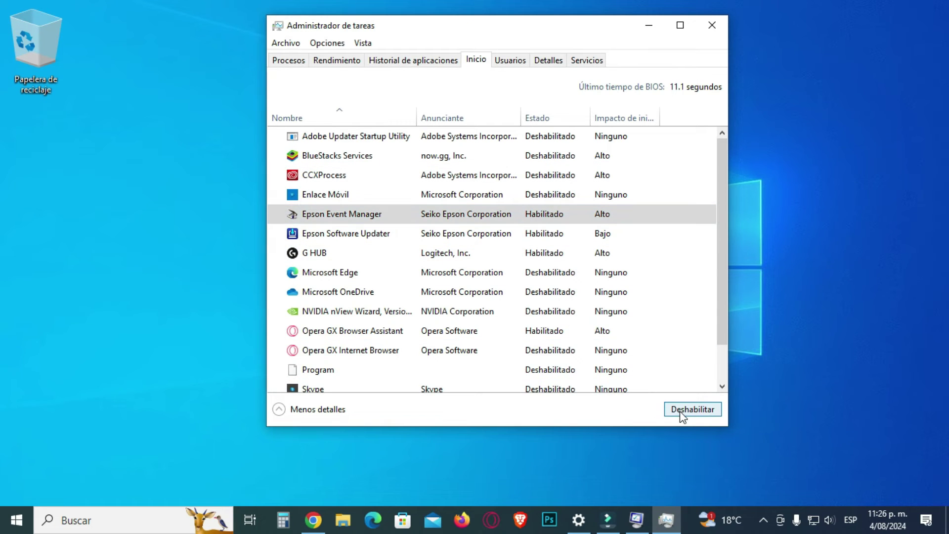
left_click(546, 237)
left_click(675, 410)
left_click(553, 254)
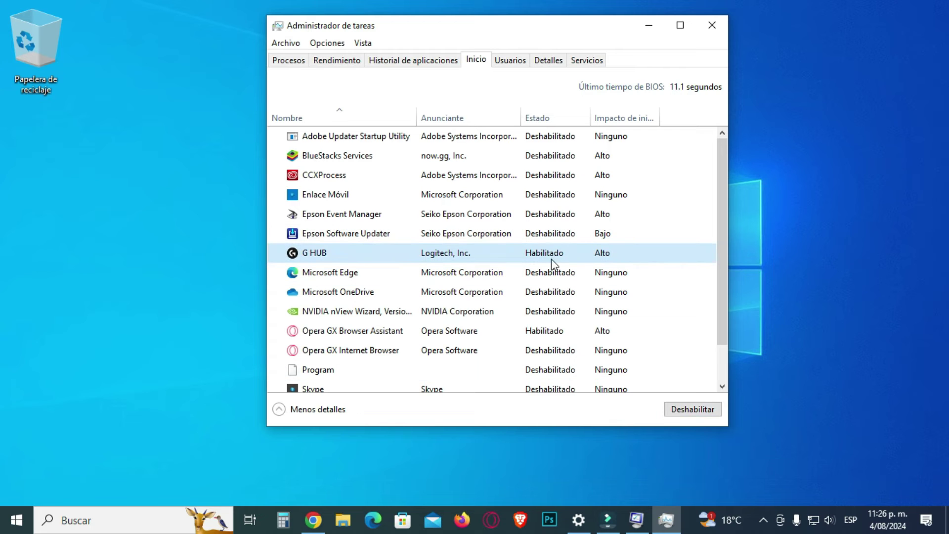
left_click(671, 407)
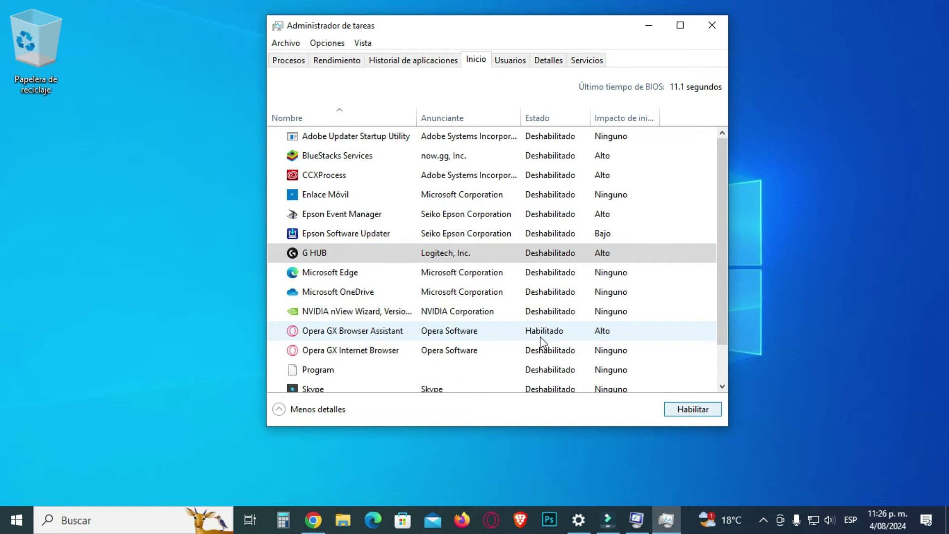
- Disable Opera GX Browser Assistant at startup and check the remaining startup entries, including Opera GX Internet Browser
left_click(549, 339)
left_click(682, 413)
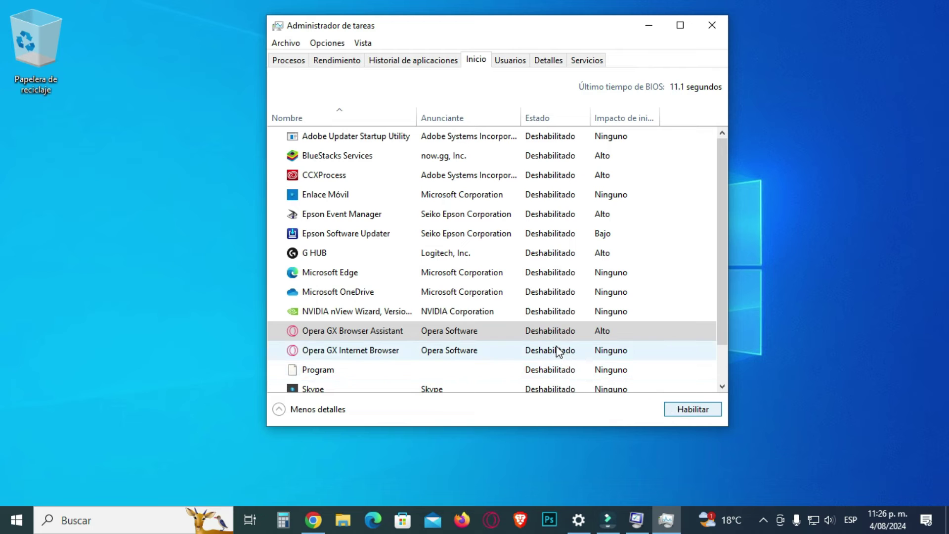
left_click(545, 355)
left_click(666, 413)
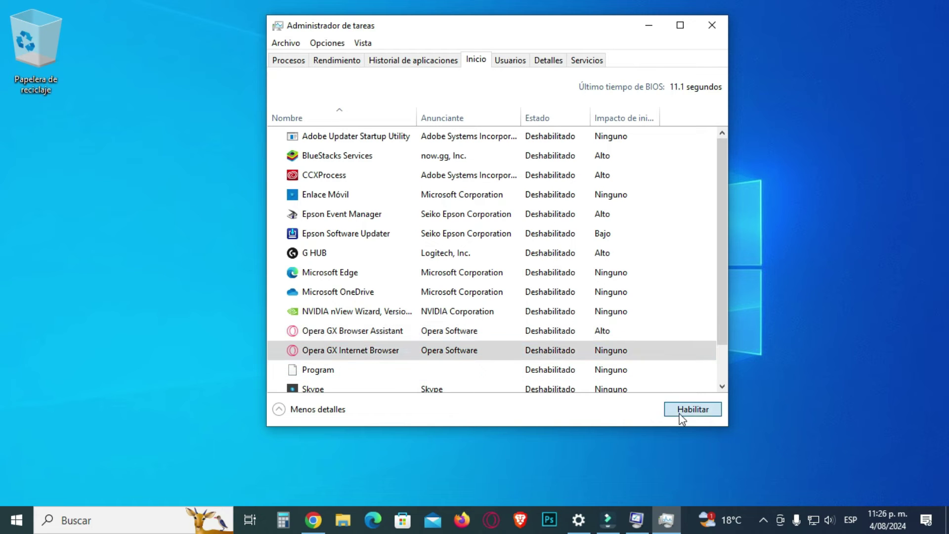
scroll(722, 204, "down", 1)
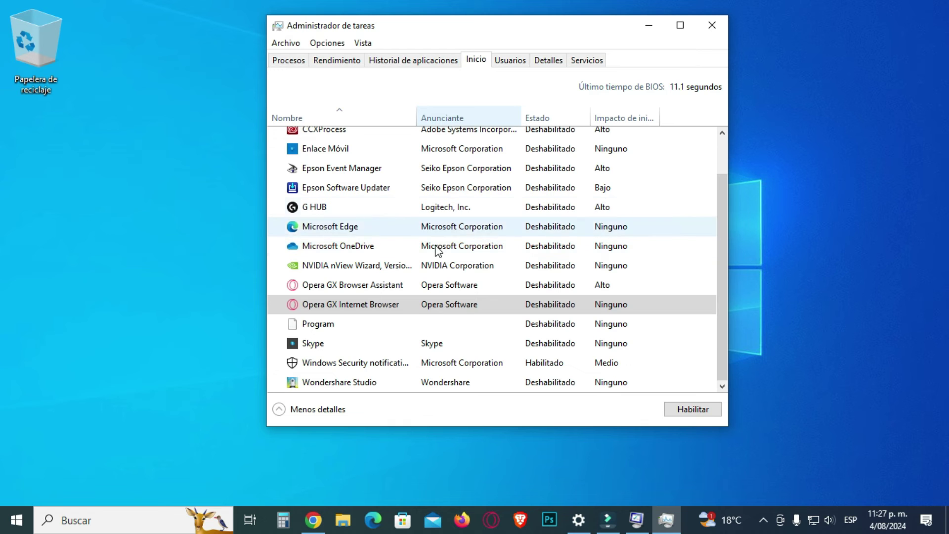
scroll(524, 365, "up", 1)
scroll(518, 255, "down", 2)
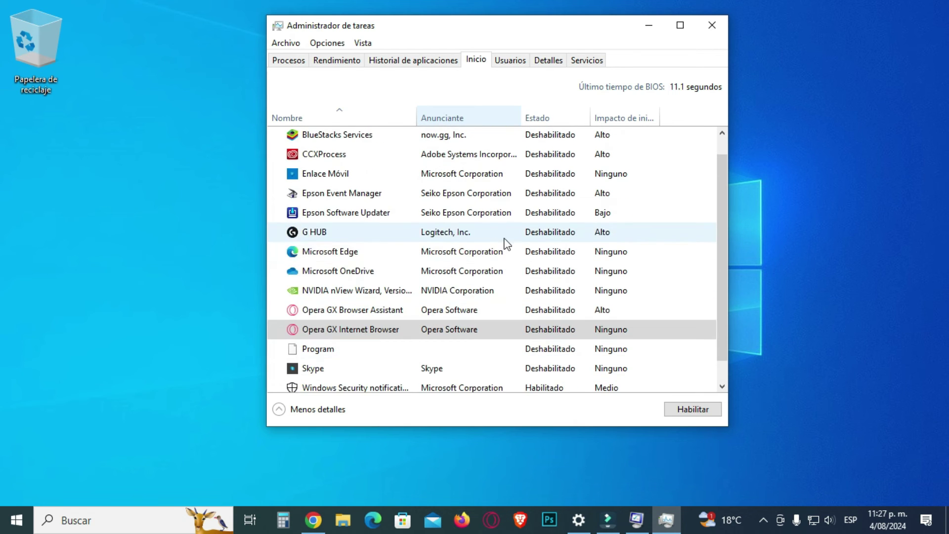
scroll(559, 257, "up", 2)
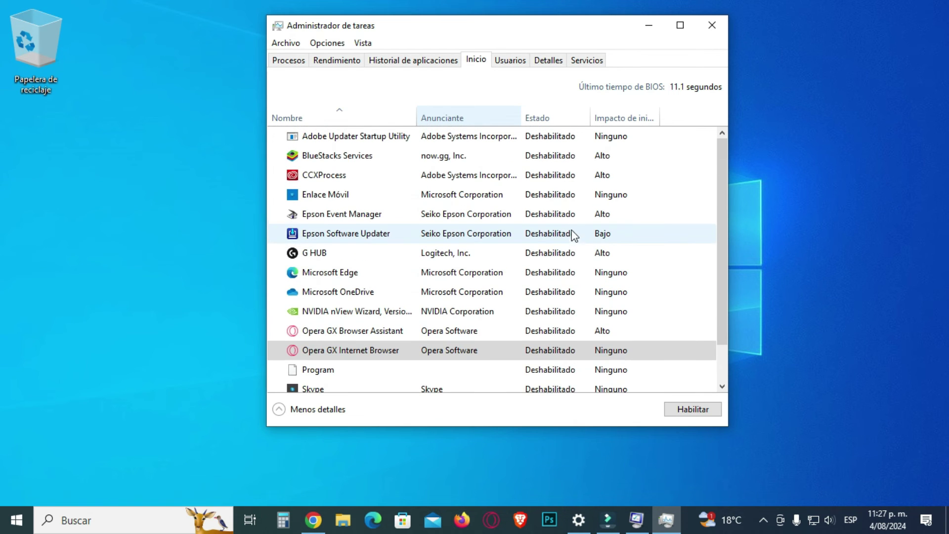
- Check the CPU performance graph and review the running background processes and their memory use
left_click(341, 60)
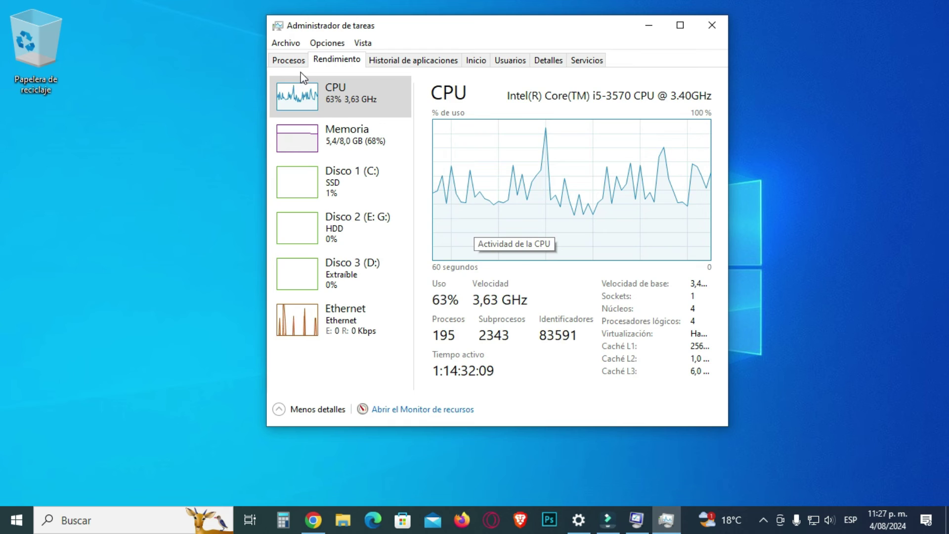
left_click(297, 60)
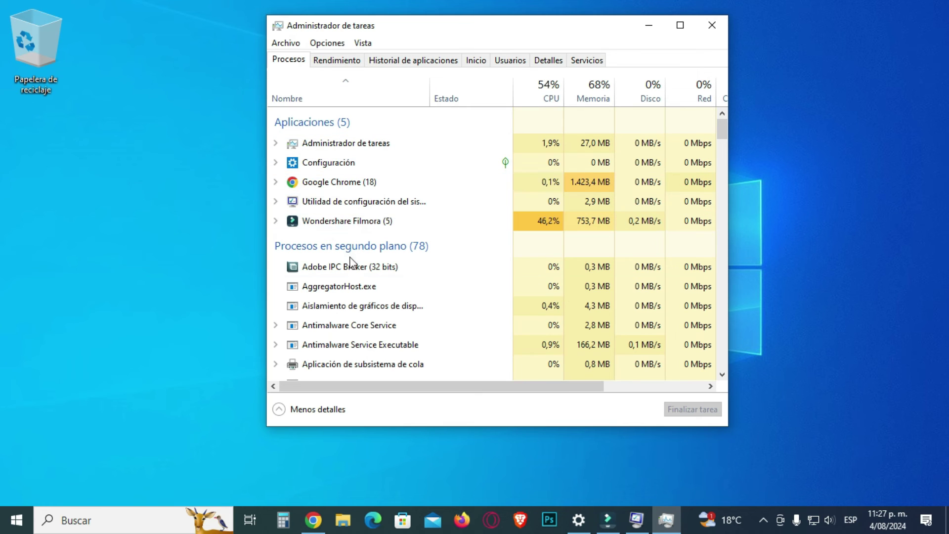
scroll(376, 303, "down", 2)
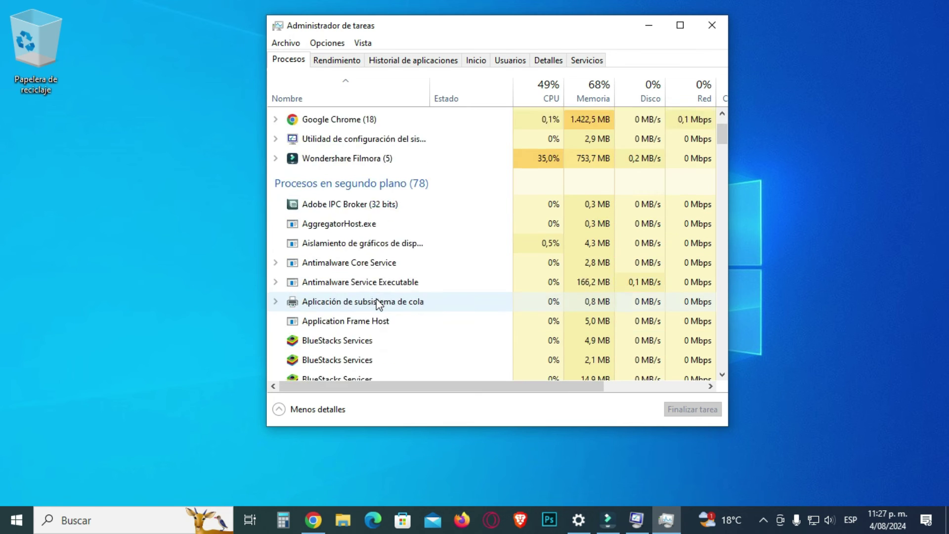
left_click(343, 279)
left_click(363, 298)
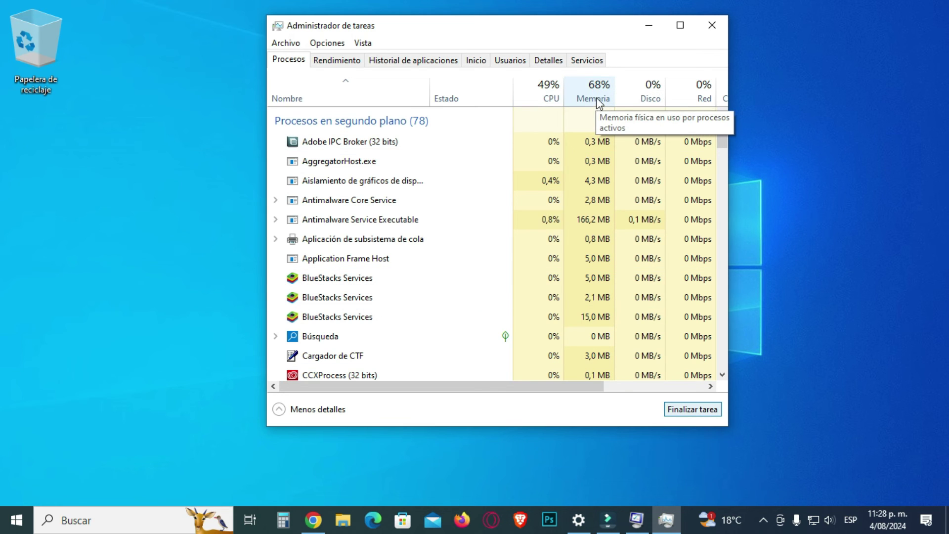
- Try to end the Antimalware Core Service background process
left_click(375, 202)
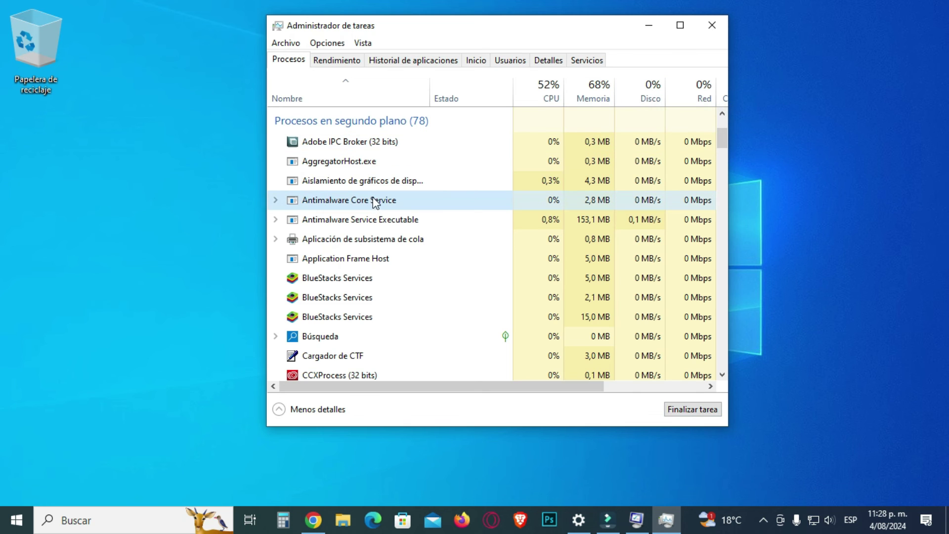
left_click(694, 410)
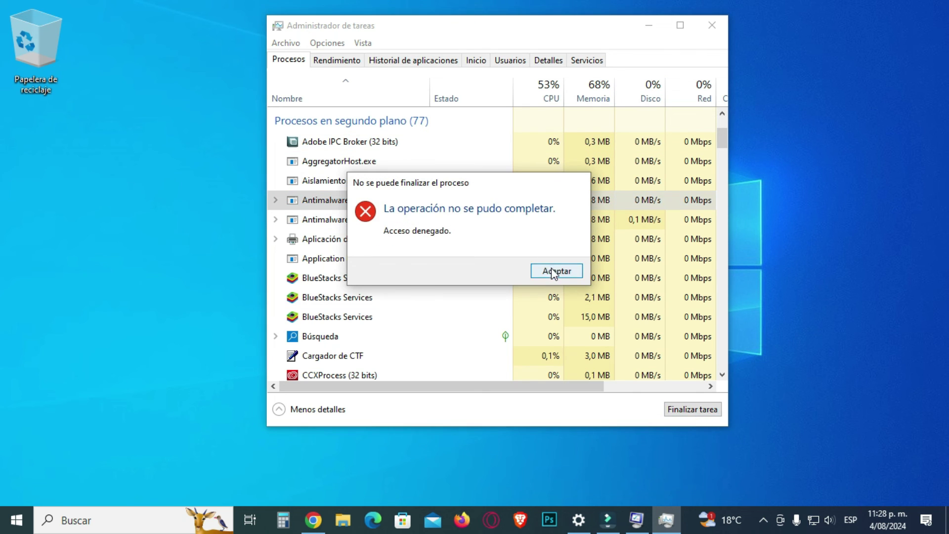
left_click(553, 274)
- End the BlueStacks Services background processes
left_click(315, 222)
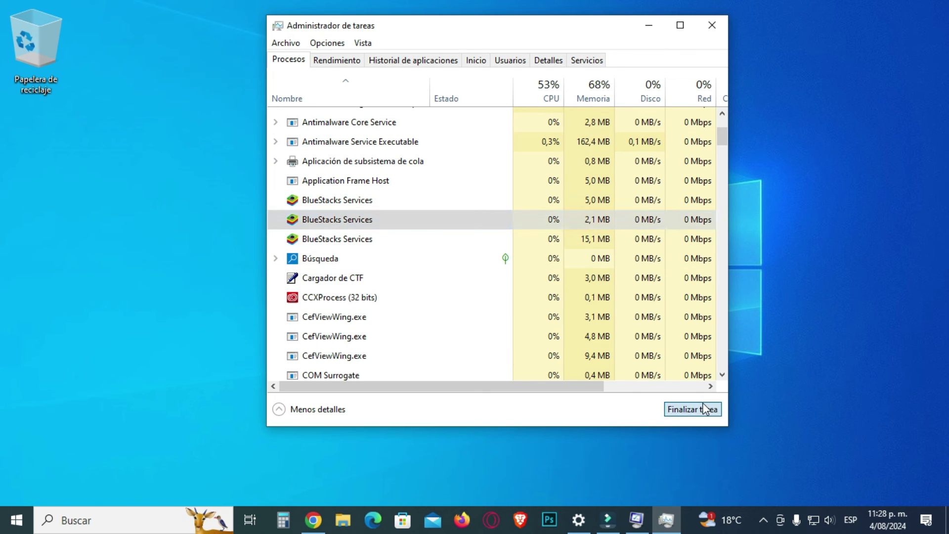
left_click(335, 221)
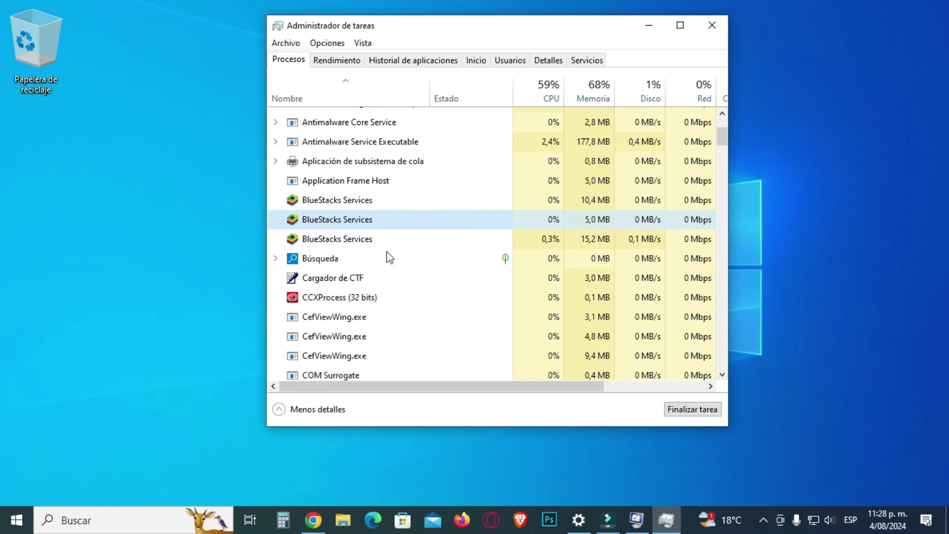
left_click(692, 409)
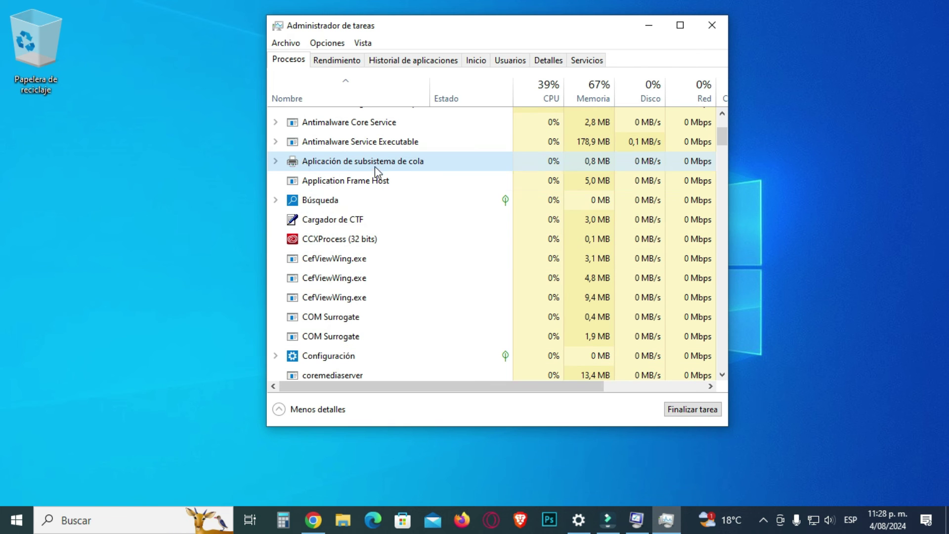
- End the CCXProcess (32 bits) background process and minimize the task manager window
left_click(333, 239)
left_click(688, 410)
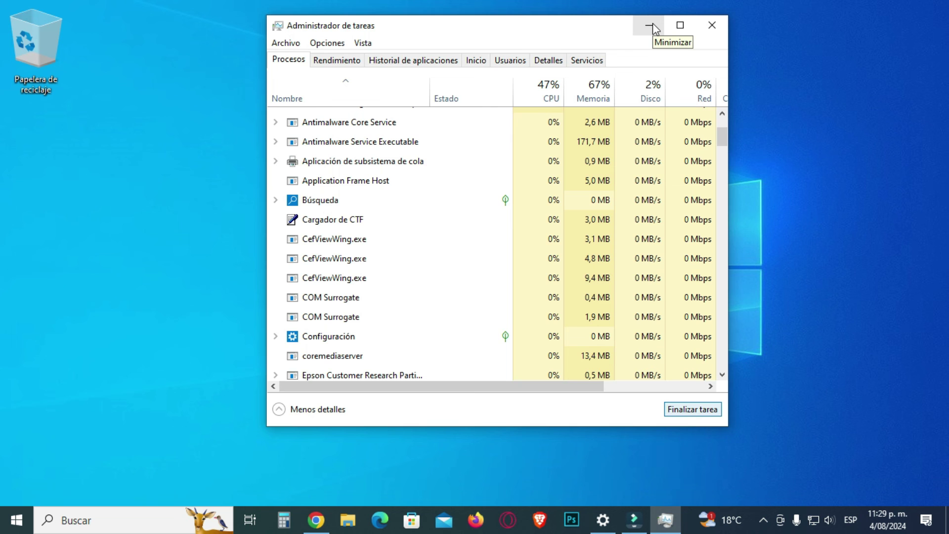
left_click(649, 25)
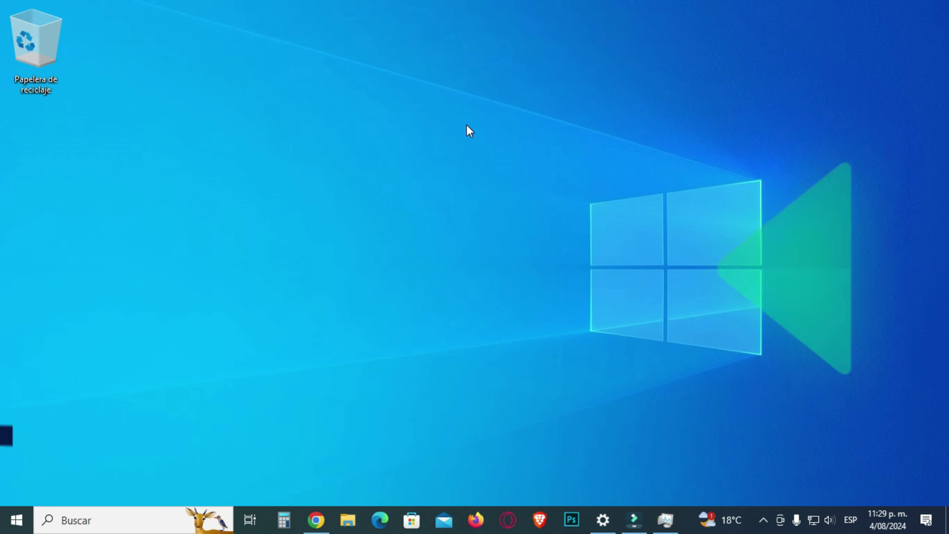